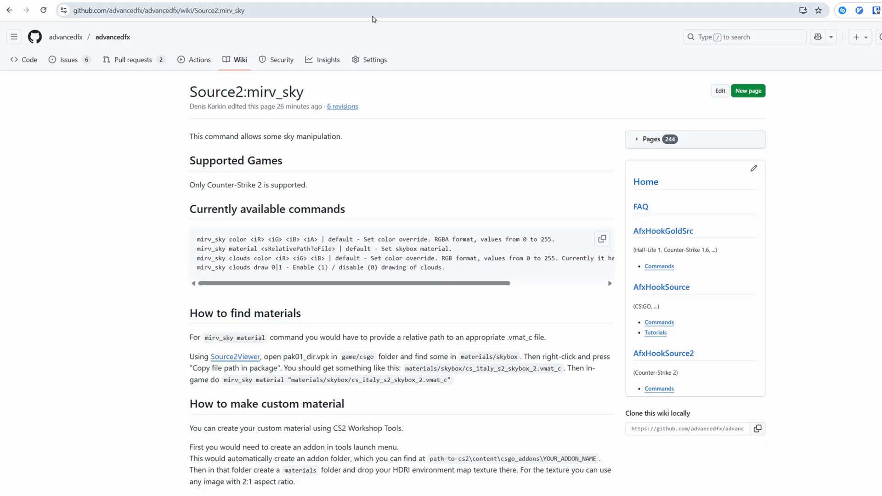
Go to the ValveResourceFormat repository and follow its s2v.app link to the Source 2 Viewer site.
{"action": "left_click", "coordinate": [396, 0]}
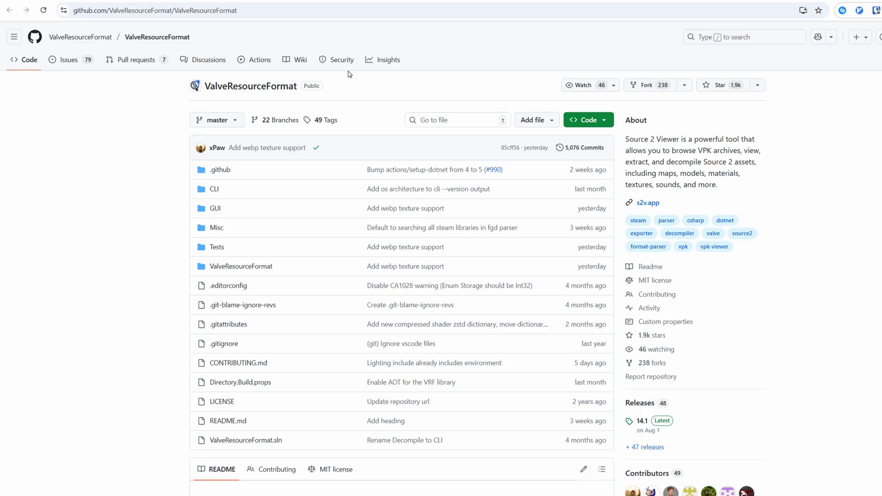
{"action": "left_click", "coordinate": [647, 203]}
{"action": "scroll", "coordinate": [322, 184], "scroll_direction": "down", "scroll_amount": 2}
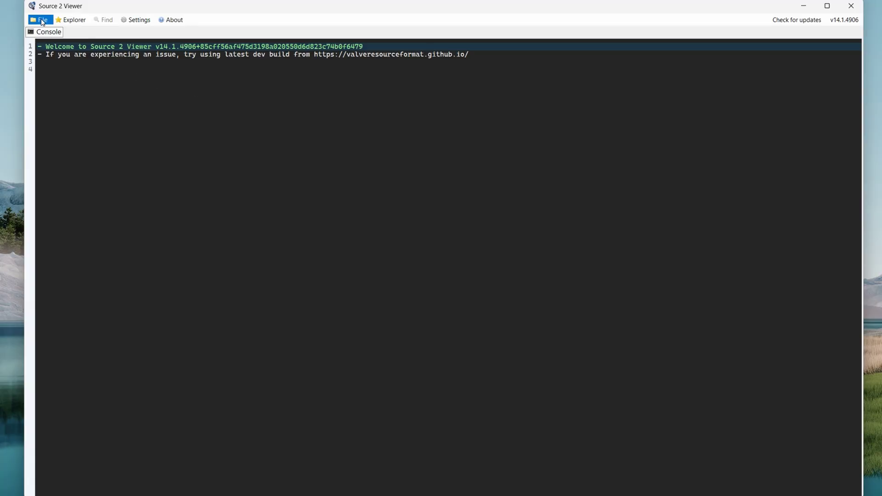
Open pak01_dir.vpk from the game/csgo folder in Source 2 Viewer.
{"action": "left_click", "coordinate": [40, 20]}
{"action": "left_click", "coordinate": [52, 31]}
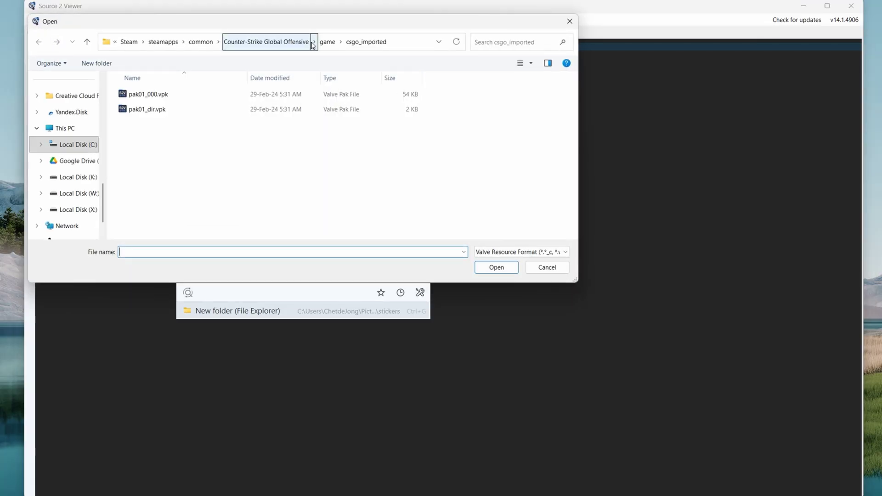
{"action": "left_click", "coordinate": [313, 42]}
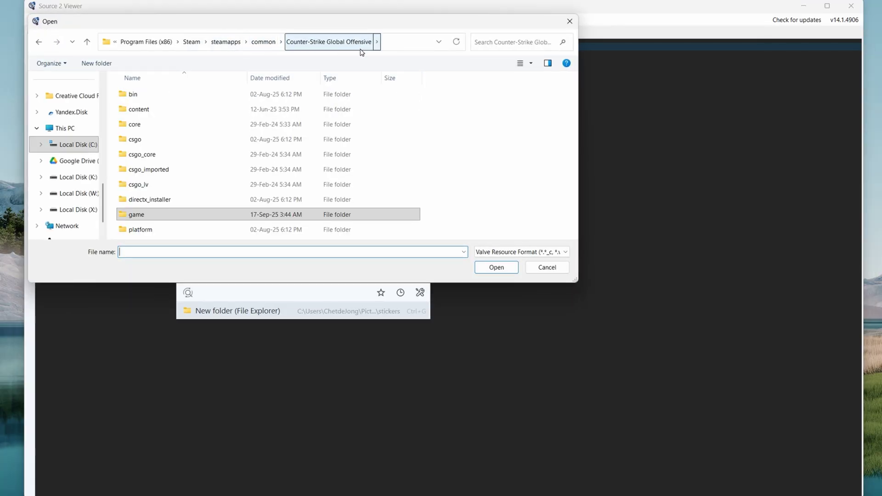
{"action": "double_click", "coordinate": [143, 214]}
{"action": "double_click", "coordinate": [152, 139]}
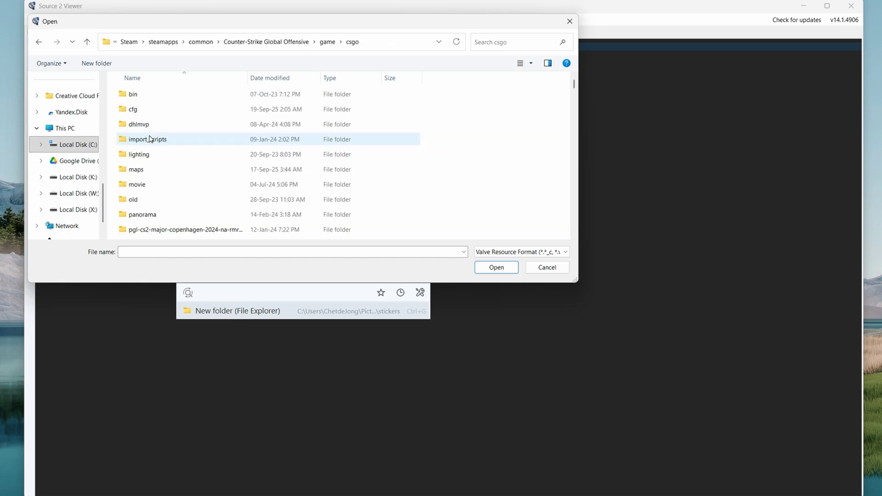
{"action": "left_click_drag", "start_coordinate": [575, 87], "coordinate": [575, 226]}
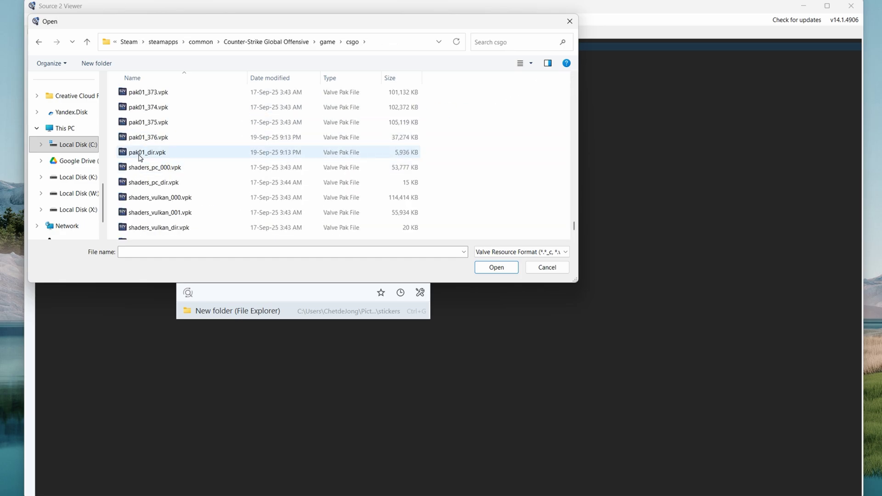
{"action": "double_click", "coordinate": [143, 157]}
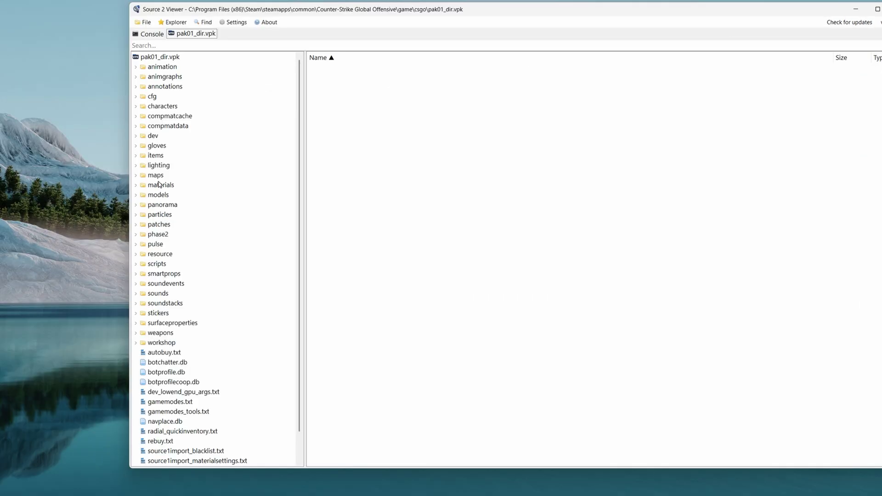
Browse to materials/skybox and bring up actions for cs_italy_s2_skybox_2.vmat_c.
{"action": "left_click", "coordinate": [160, 185]}
{"action": "scroll", "coordinate": [361, 222], "scroll_direction": "down", "scroll_amount": 10}
{"action": "left_click", "coordinate": [332, 426]}
{"action": "double_click", "coordinate": [332, 426]}
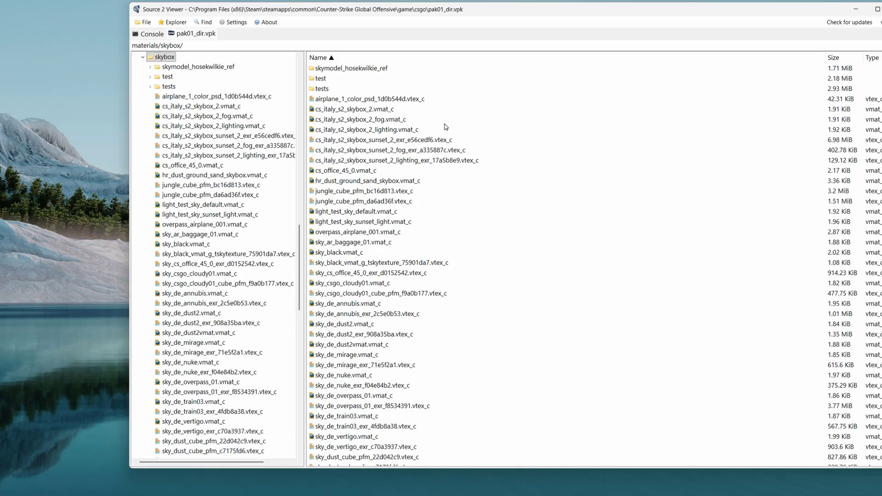
{"action": "left_click", "coordinate": [357, 109]}
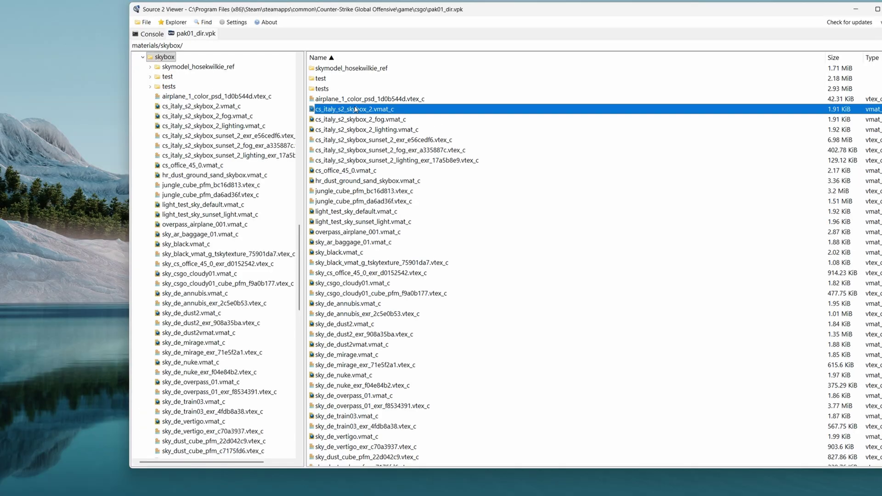
{"action": "right_click", "coordinate": [378, 108]}
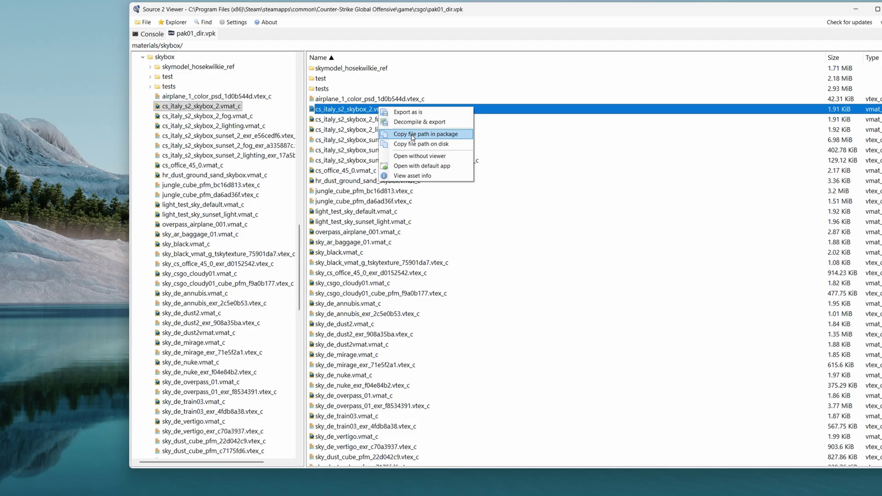
Copy the package path and run mirv_sky material "materials/skybox/cs_italy_s2_skybox_2.vmat_c" in the console.
{"action": "left_click", "coordinate": [448, 137]}
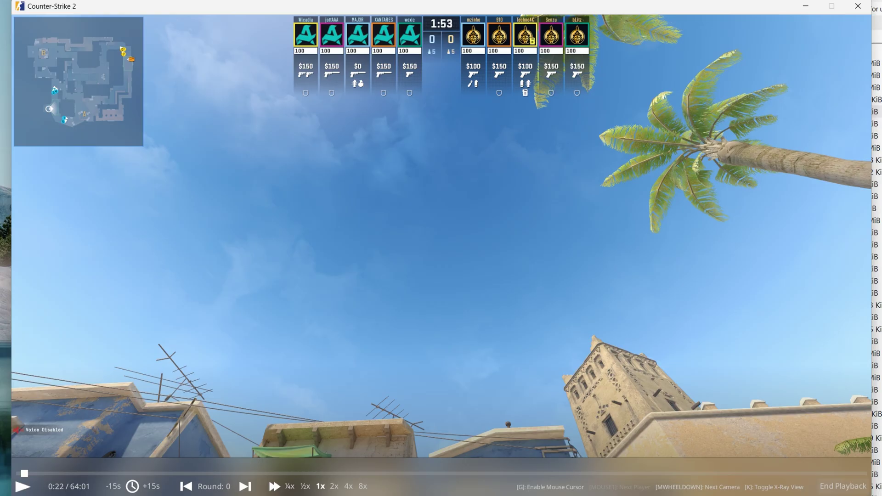
{"action": "key", "text": "grave"}
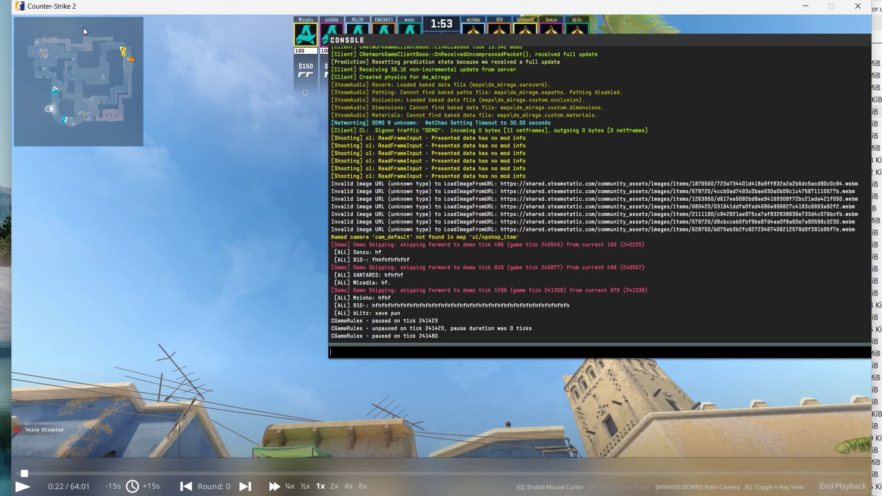
{"action": "type", "text": "mirv_"}
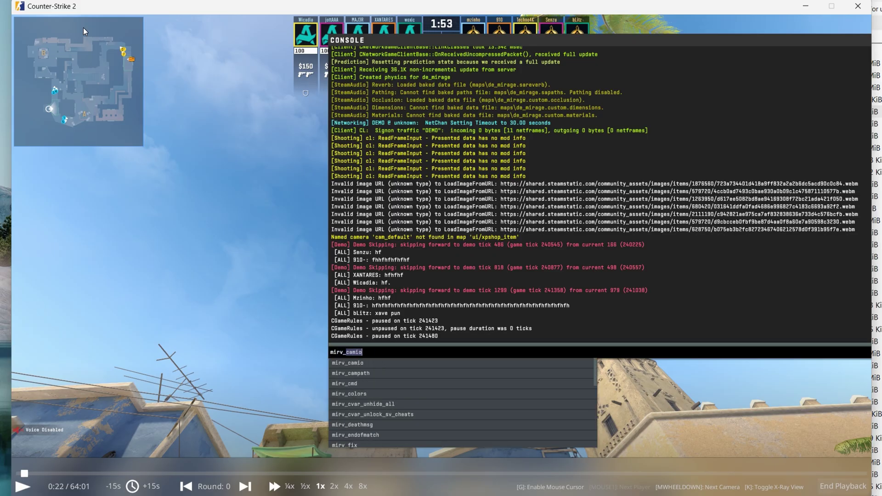
{"action": "type", "text": "sky materia"}
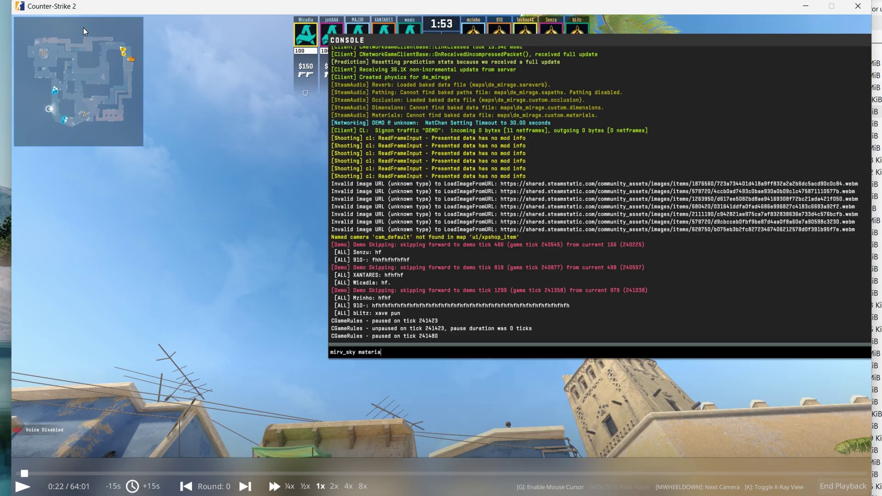
{"action": "type", "text": "l \""}
{"action": "key", "text": "ctrl+v"}
{"action": "type", "text": "\""}
{"action": "key", "text": "Return"}
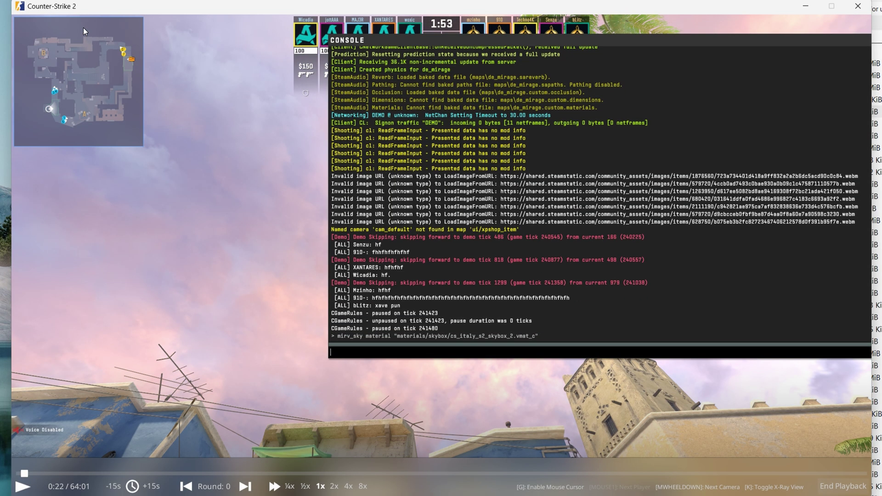
{"action": "key", "text": "grave"}
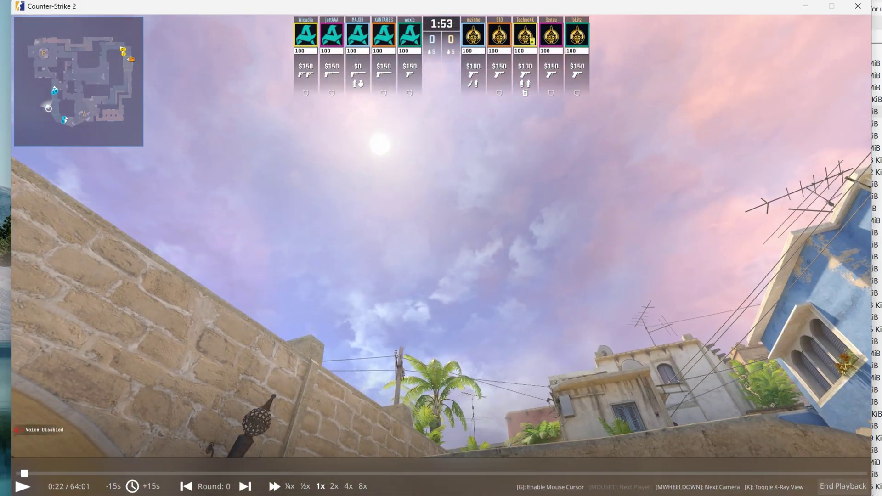
Show mirv_sky's usage, then tint the sky red with mirv_sky color 255 0 0.
{"action": "key", "text": "grave"}
{"action": "key", "text": "Up"}
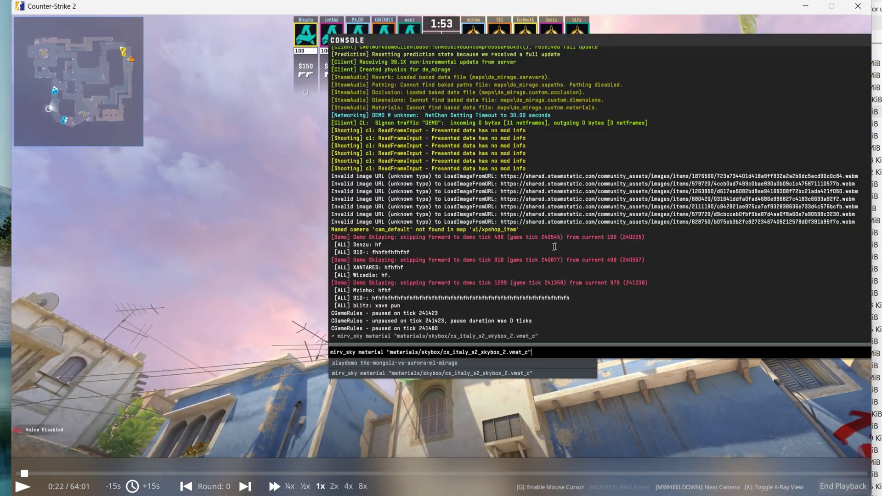
{"action": "key", "text": "shift+End"}
{"action": "key", "text": "BackSpace"}
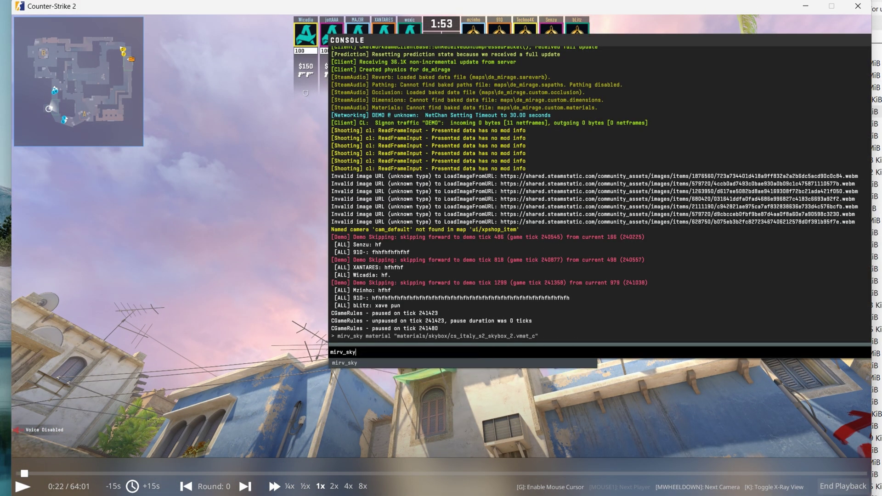
{"action": "key", "text": "Return"}
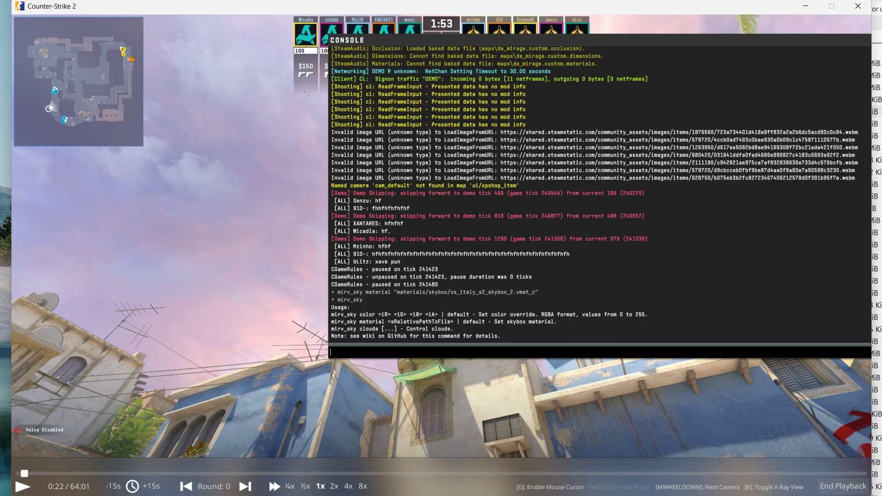
{"action": "type", "text": "mirv_sky"}
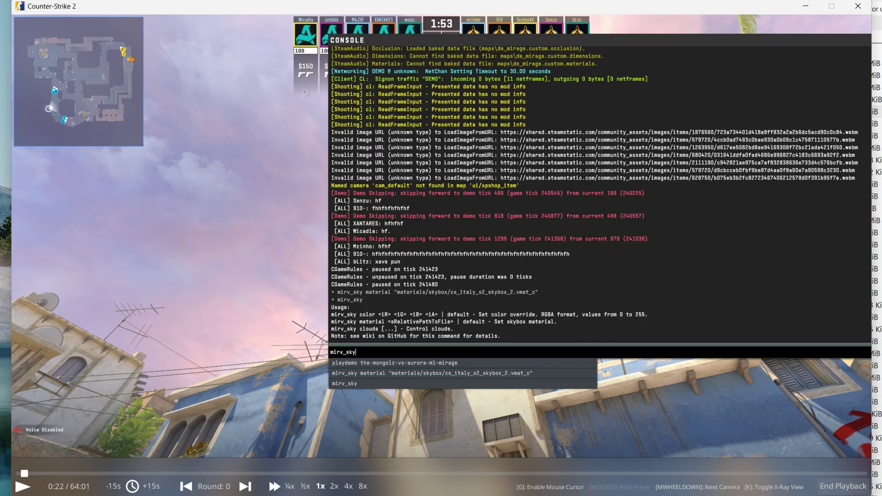
{"action": "type", "text": " color 255 0 0255"}
{"action": "key", "text": "Return"}
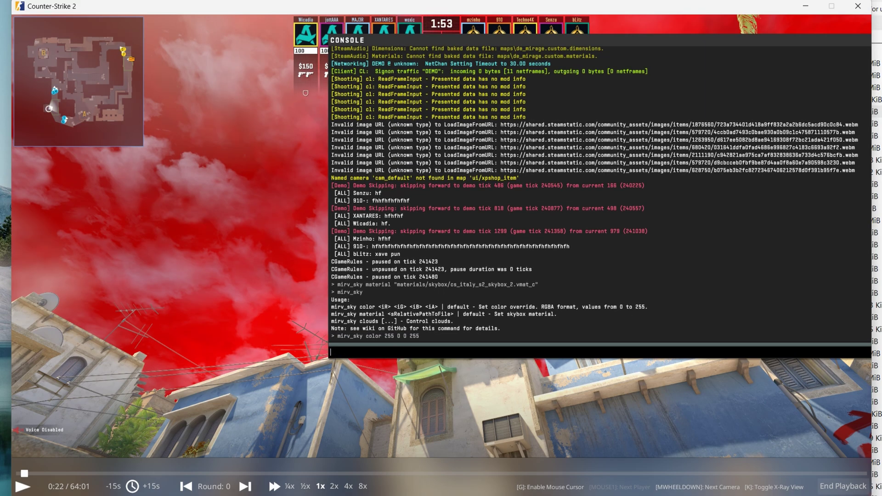
{"action": "key", "text": "grave"}
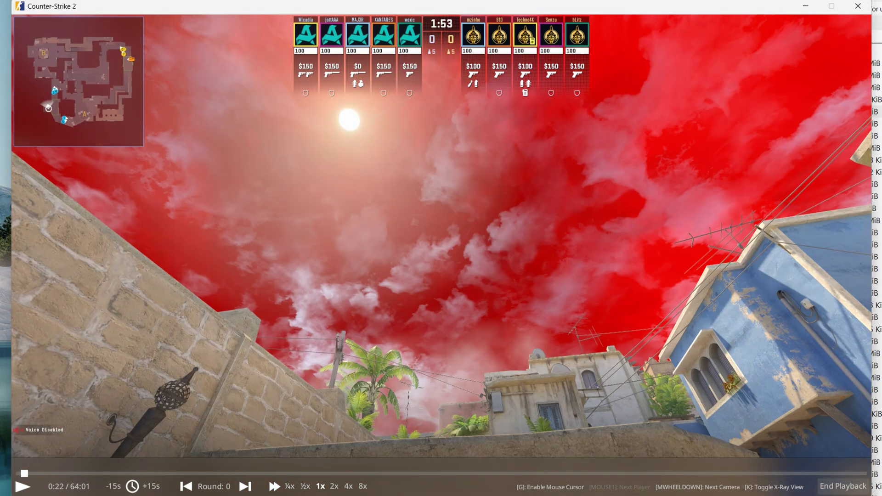
Turn the clouds red with mirv_sky clouds color 255 0 0.
{"action": "key", "text": "BackSpace"}
{"action": "key", "text": "BackSpace"}
{"action": "key", "text": "BackSpace"}
{"action": "key", "text": "BackSpace"}
{"action": "key", "text": "BackSpace"}
{"action": "key", "text": "BackSpace"}
{"action": "key", "text": "BackSpace"}
{"action": "key", "text": "BackSpace"}
{"action": "key", "text": "BackSpace"}
{"action": "key", "text": "BackSpace"}
{"action": "key", "text": "BackSpace"}
{"action": "key", "text": "BackSpace"}
{"action": "type", "text": "clouds"}
{"action": "key", "text": "Return"}
{"action": "key", "text": "Up"}
{"action": "type", "text": "color 255 "}
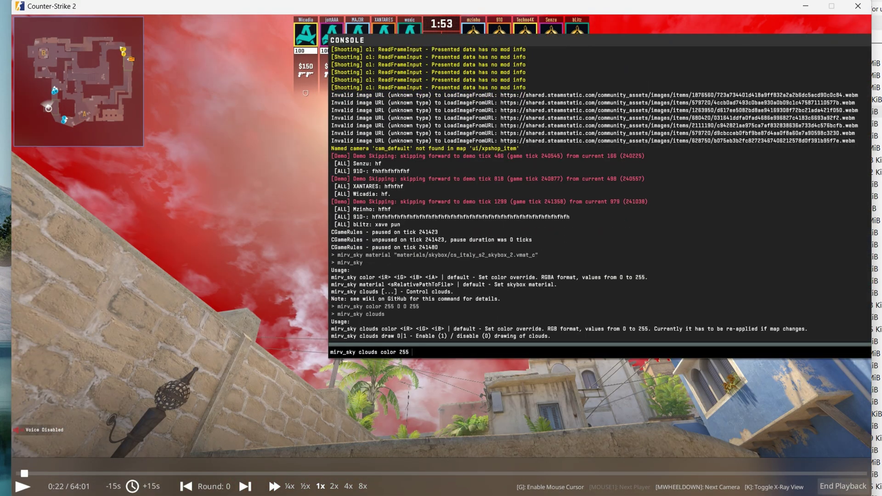
{"action": "type", "text": "0 0"}
{"action": "key", "text": "Return"}
{"action": "key", "text": "grave"}
Stop drawing the clouds with mirv_sky clouds draw 0.
{"action": "key", "text": "grave"}
{"action": "key", "text": "Up"}
{"action": "key", "text": "Up"}
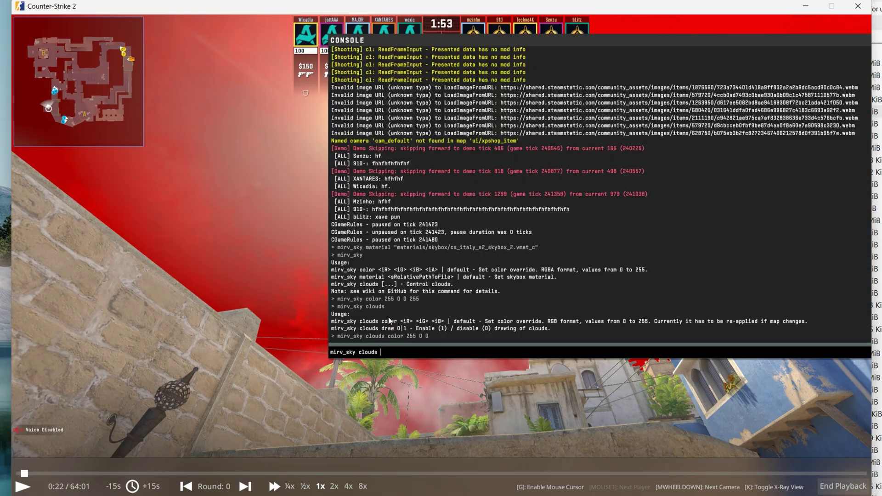
{"action": "type", "text": "draw 0"}
{"action": "key", "text": "Return"}
{"action": "key", "text": "grave"}
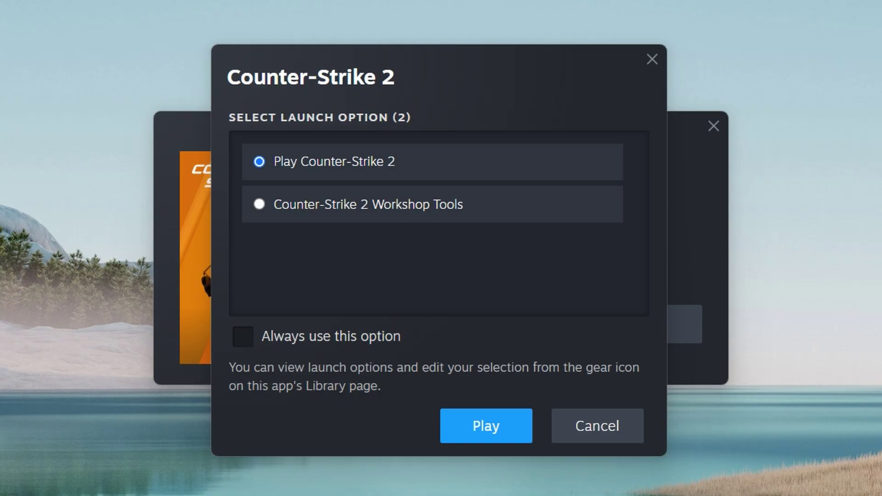
Start CS2 Workshop Tools, create the skybox_tutorial addon, and launch its tools.
{"action": "left_click", "coordinate": [340, 203]}
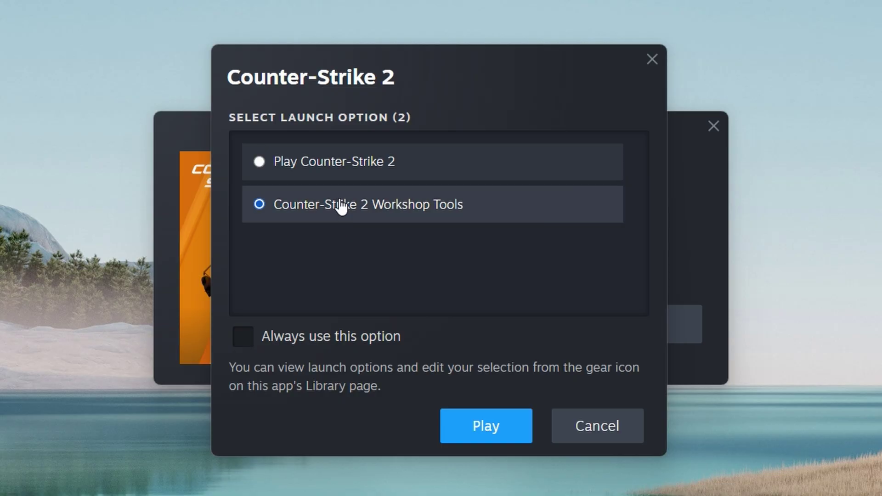
{"action": "left_click", "coordinate": [499, 427]}
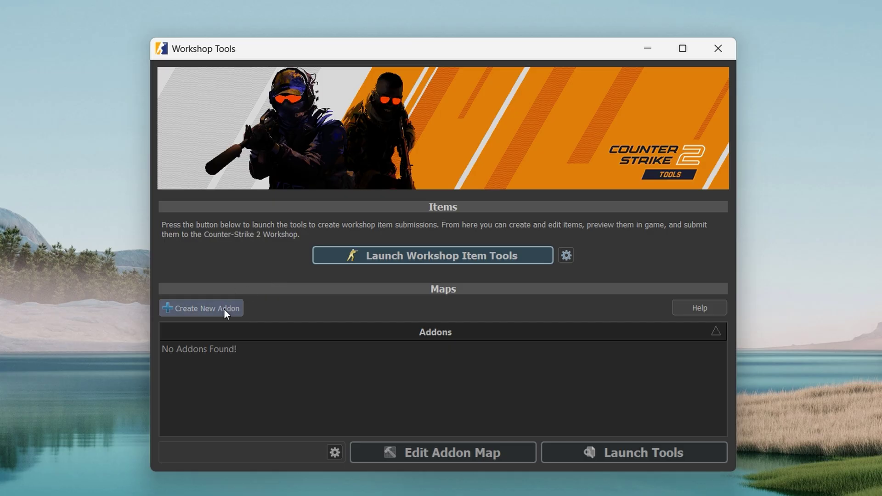
{"action": "left_click", "coordinate": [225, 310]}
{"action": "type", "text": "skybox_tutorial"}
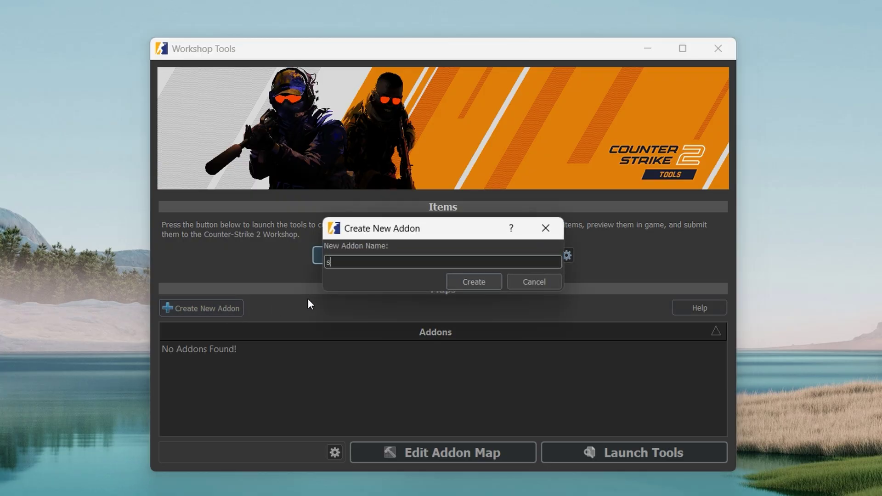
{"action": "left_click", "coordinate": [483, 288]}
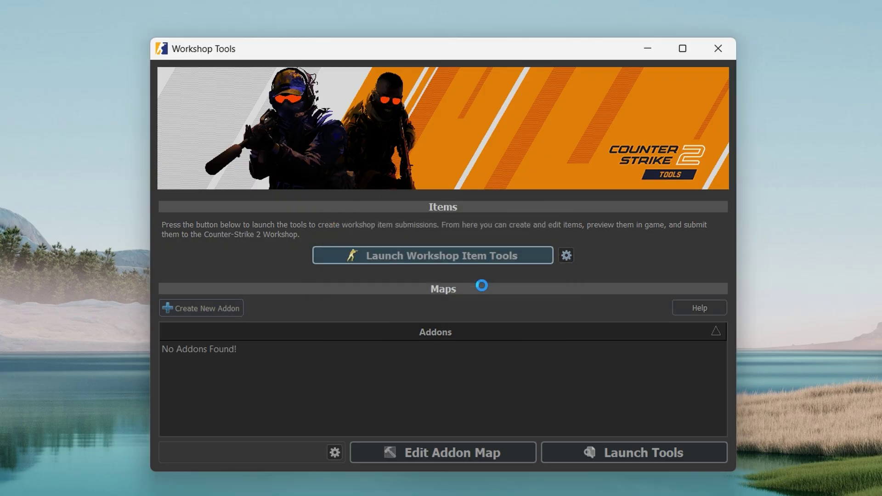
{"action": "left_click", "coordinate": [617, 456]}
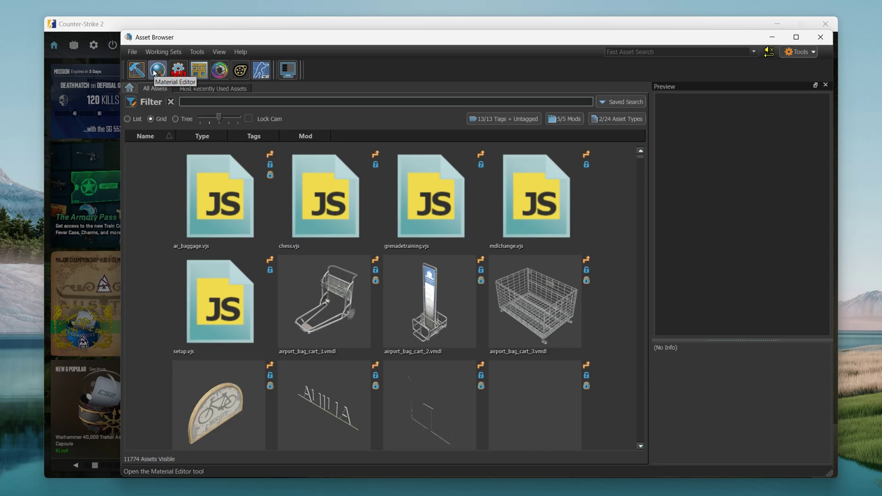
Create a new material in the Material Editor using the Sky shader.
{"action": "left_click", "coordinate": [157, 70]}
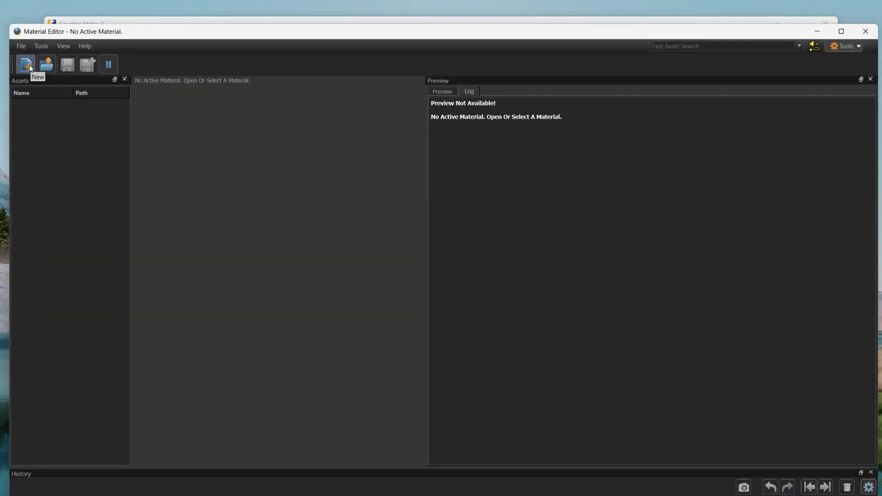
{"action": "left_click", "coordinate": [26, 64]}
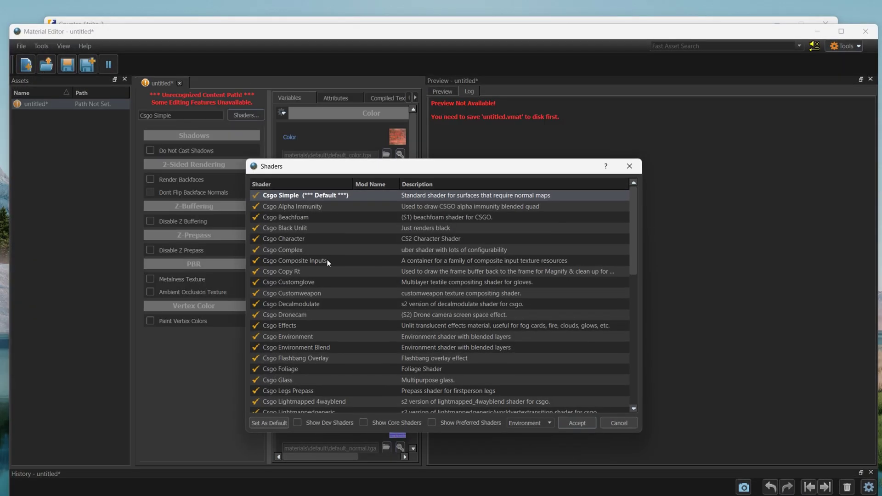
{"action": "scroll", "coordinate": [318, 265], "scroll_direction": "down", "scroll_amount": 15}
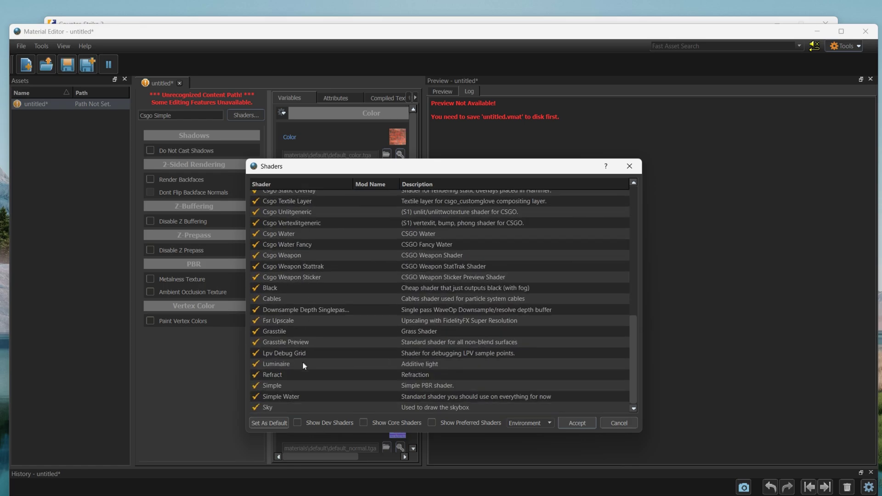
{"action": "left_click", "coordinate": [577, 423]}
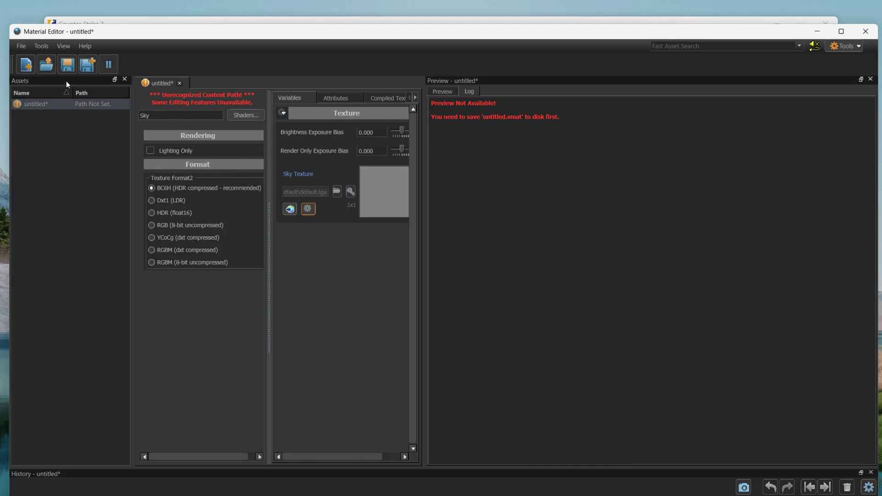
Save the material into a new materials folder inside the addon.
{"action": "left_click", "coordinate": [67, 65]}
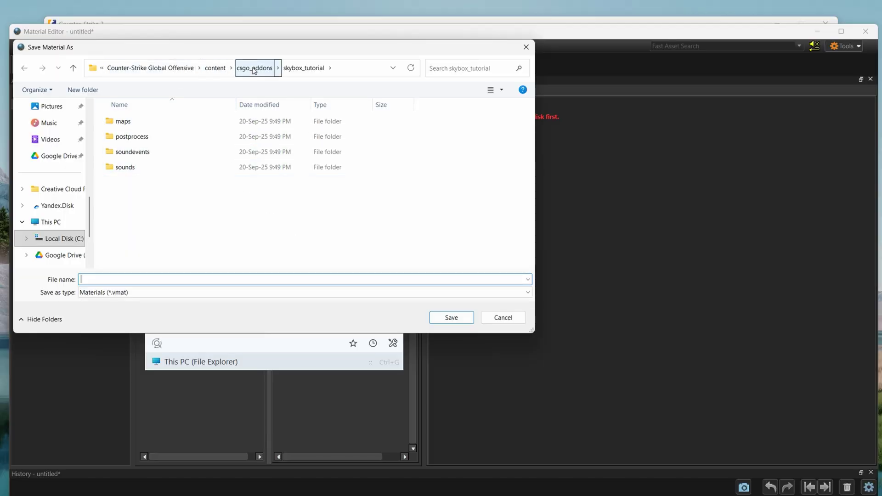
{"action": "right_click", "coordinate": [161, 213]}
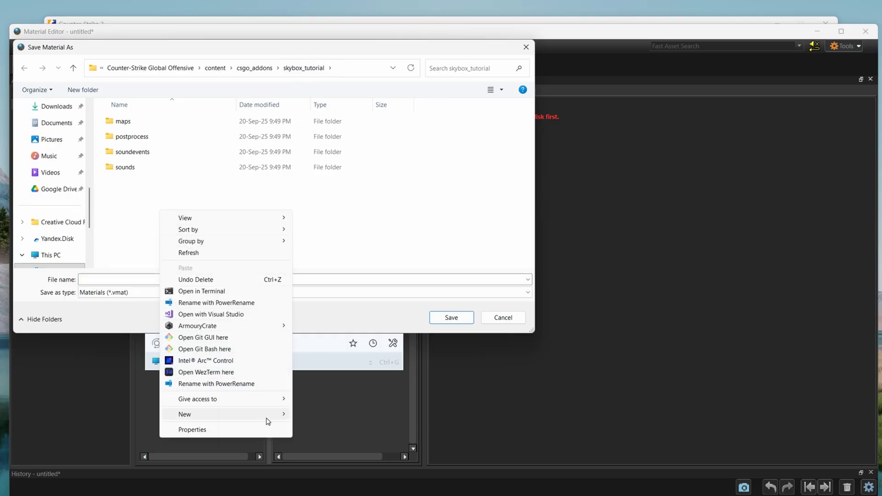
{"action": "mouse_move", "coordinate": [268, 415]}
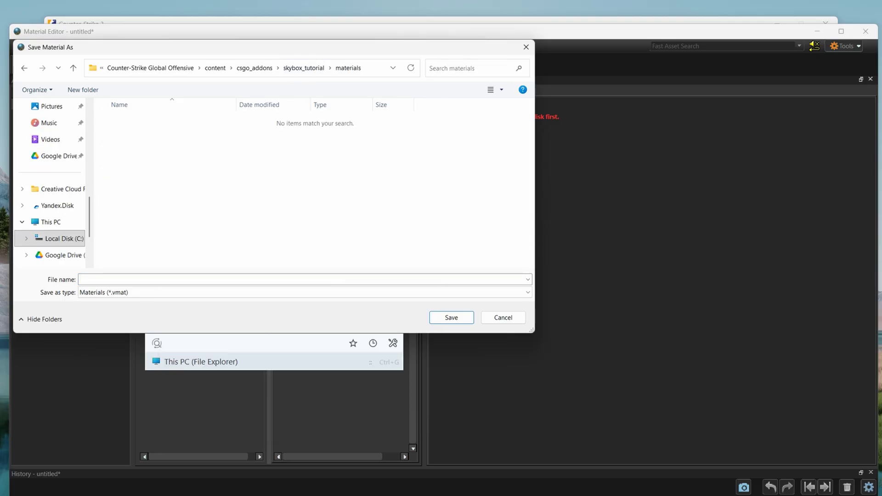
{"action": "left_click", "coordinate": [81, 279]}
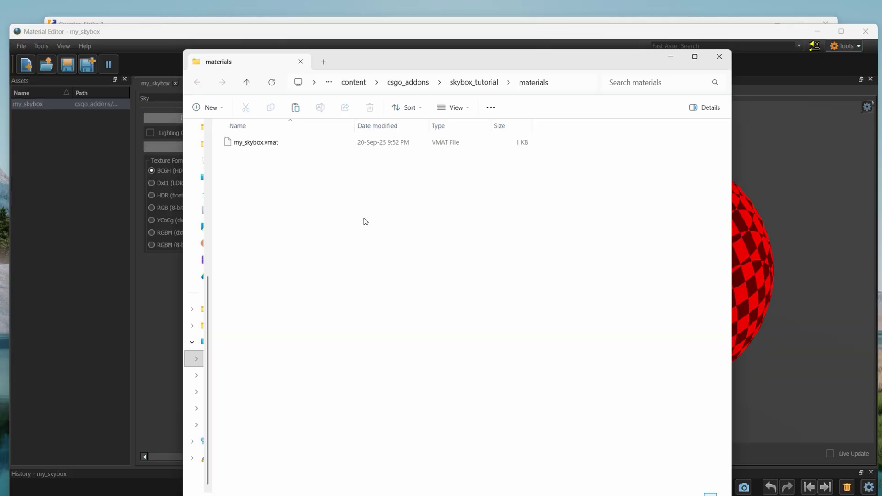
Paste my_skybox.exr into the materials folder and scroll through Poly Haven's HDRI gallery.
{"action": "key", "text": "ctrl+v"}
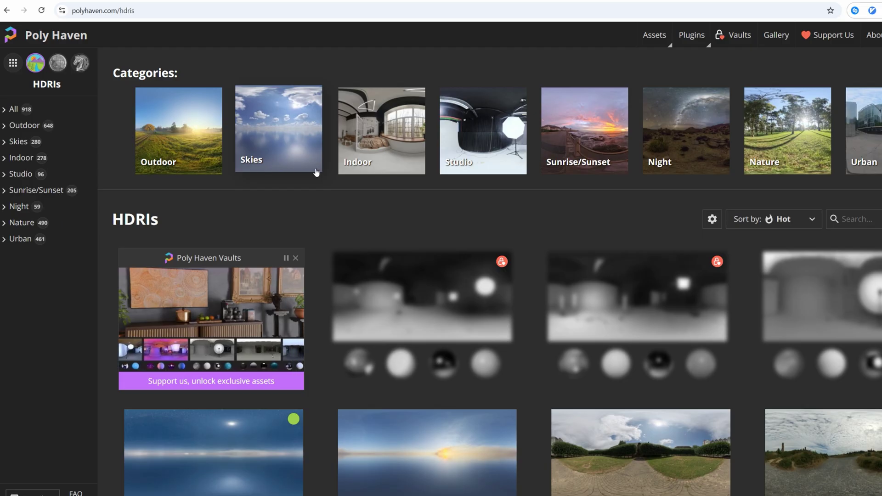
{"action": "scroll", "coordinate": [316, 172], "scroll_direction": "down", "scroll_amount": 10}
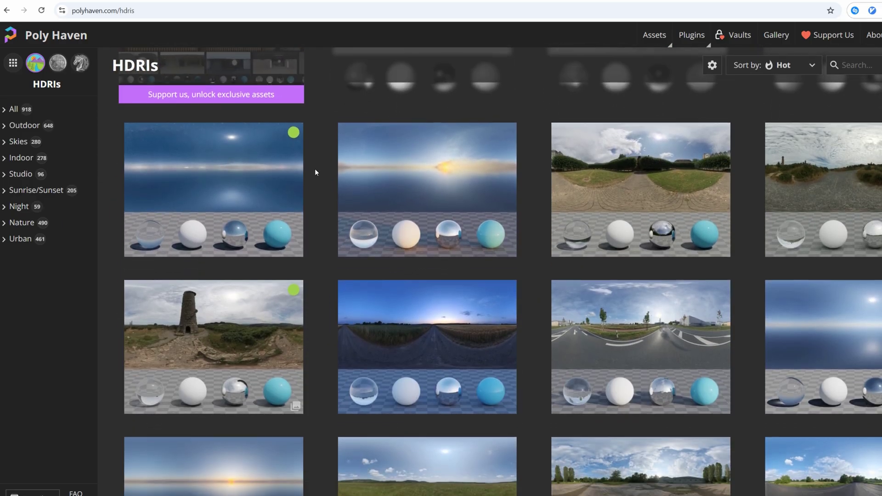
{"action": "scroll", "coordinate": [315, 171], "scroll_direction": "down", "scroll_amount": 7}
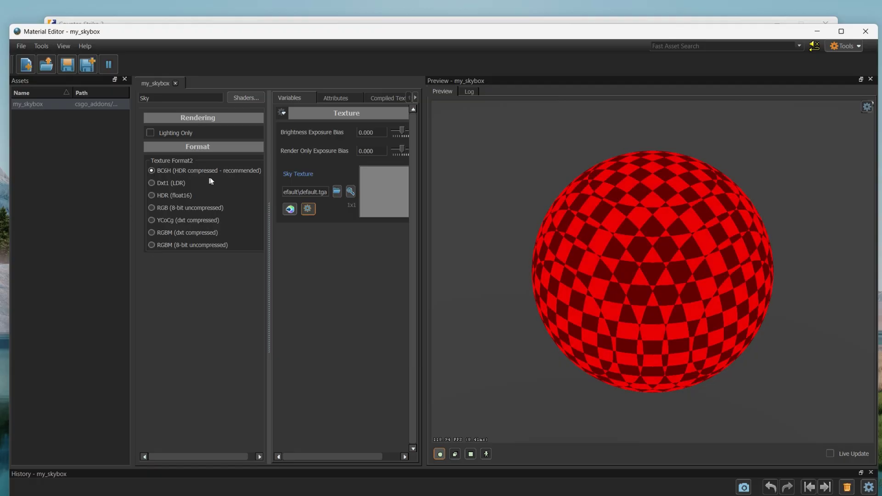
Set my_skybox.exr from the materials folder as the material's Sky Texture.
{"action": "left_click", "coordinate": [337, 192]}
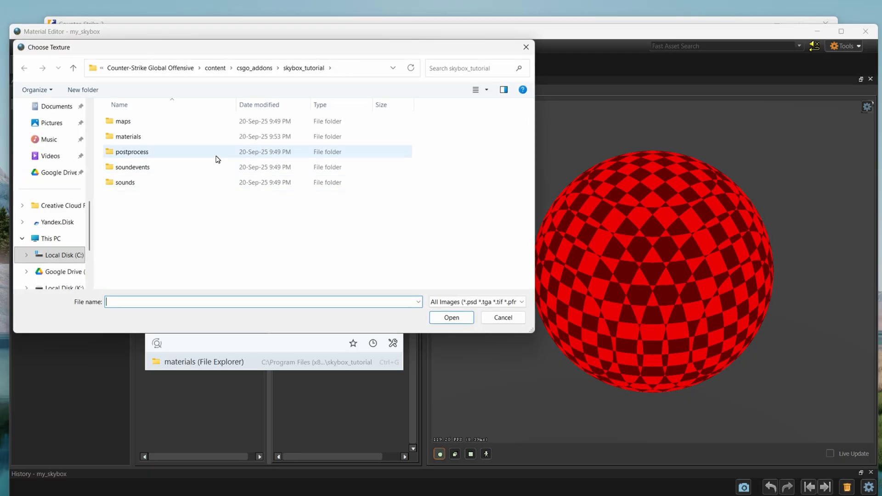
{"action": "double_click", "coordinate": [154, 137]}
{"action": "double_click", "coordinate": [135, 139]}
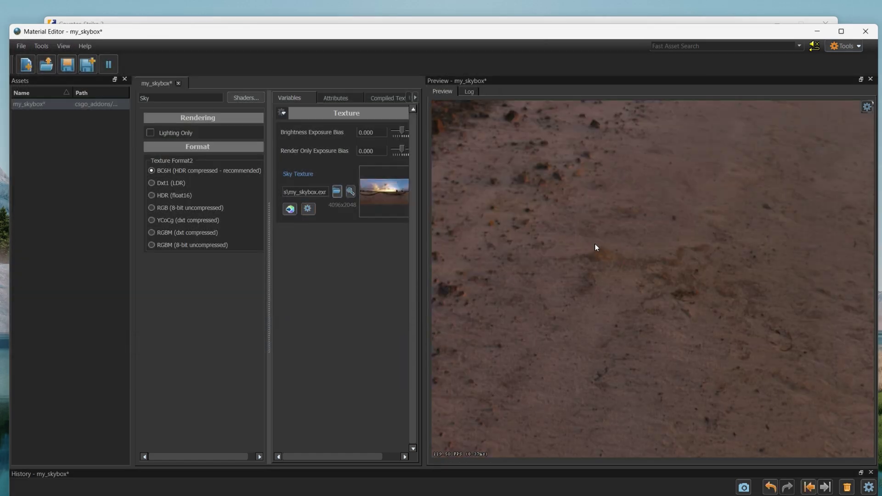
{"action": "left_click_drag", "start_coordinate": [595, 247], "coordinate": [680, 205]}
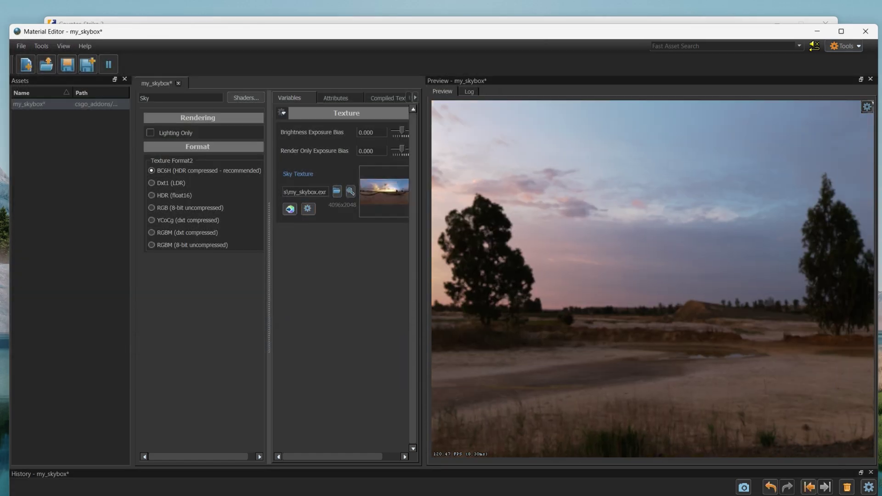
Set Brightness Exposure Bias to -1 and tilt the preview up to the sky.
{"action": "left_click_drag", "start_coordinate": [425, 181], "coordinate": [510, 181]}
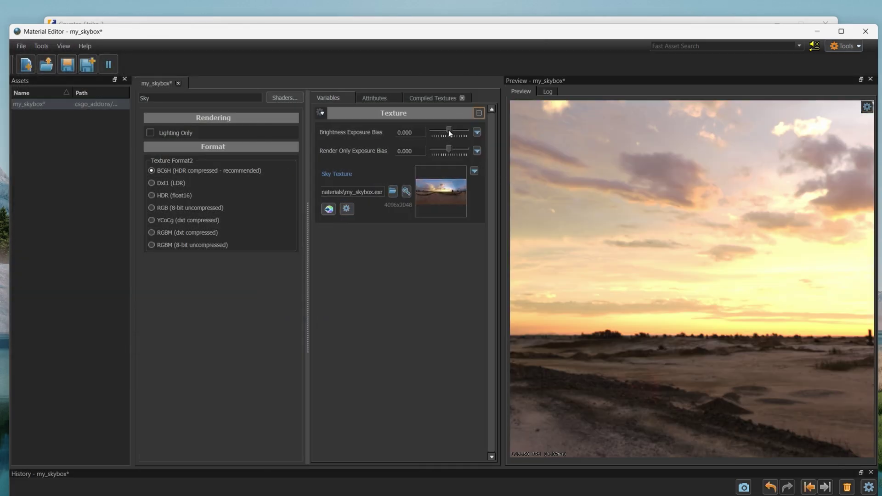
{"action": "left_click_drag", "start_coordinate": [449, 130], "coordinate": [400, 133]}
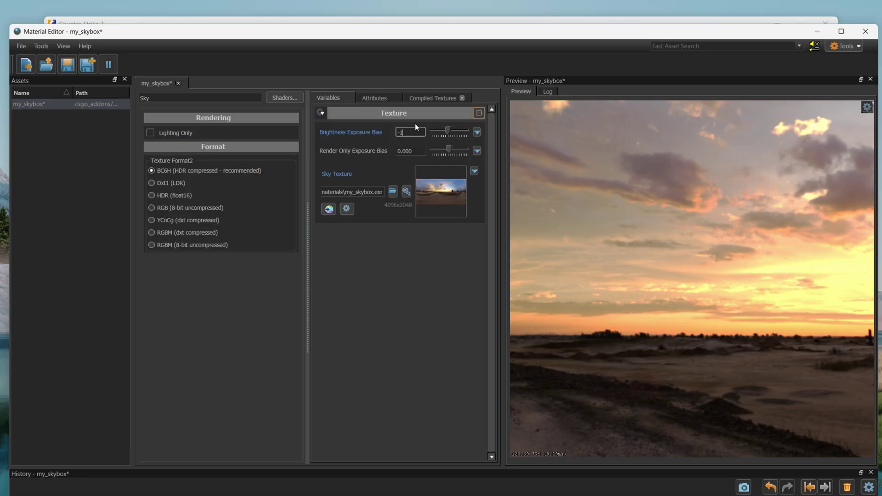
{"action": "key", "text": "Return"}
{"action": "left_click_drag", "start_coordinate": [644, 217], "coordinate": [601, 230]}
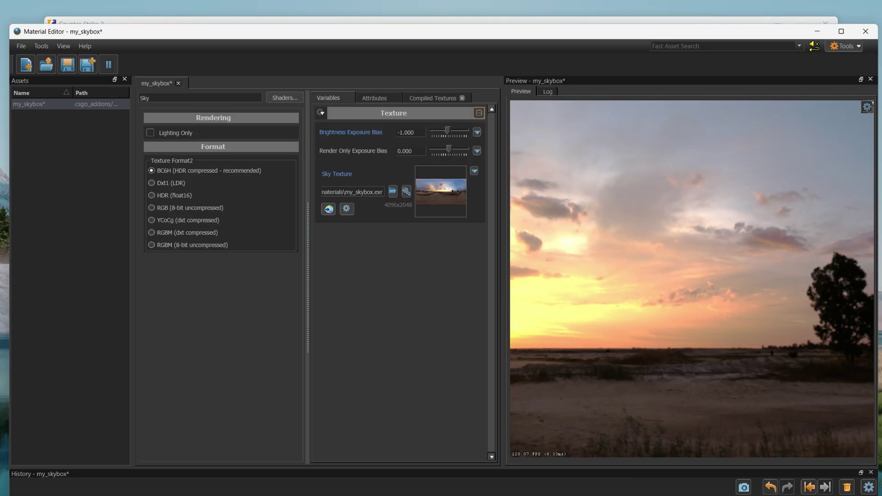
Save my_skybox, check skybox_tutorial\materials in Explorer, and bring up the asset's compile options.
{"action": "left_click", "coordinate": [66, 65]}
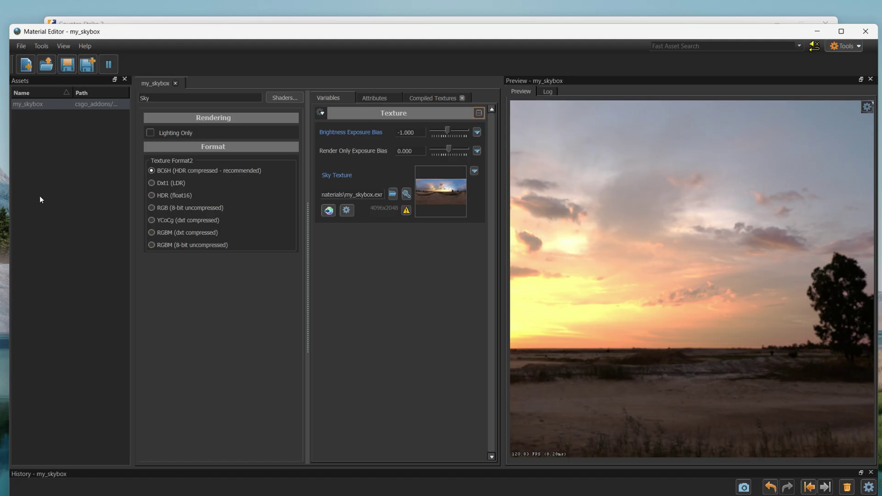
{"action": "left_click", "coordinate": [607, 169]}
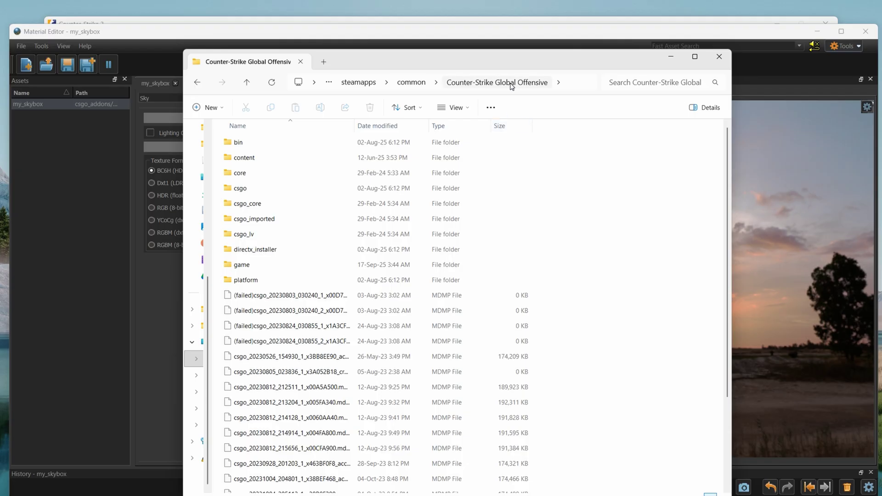
{"action": "double_click", "coordinate": [242, 265]}
{"action": "double_click", "coordinate": [251, 205]}
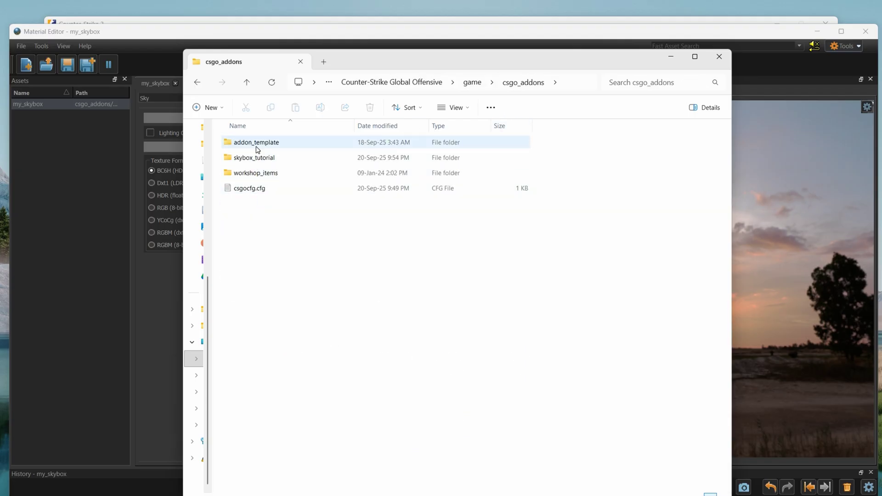
{"action": "left_click", "coordinate": [251, 160]}
{"action": "double_click", "coordinate": [251, 159]}
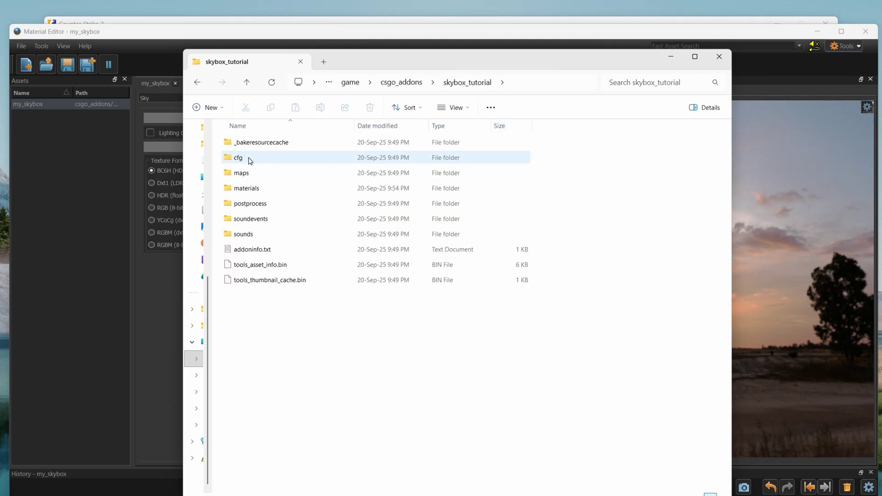
{"action": "double_click", "coordinate": [250, 189]}
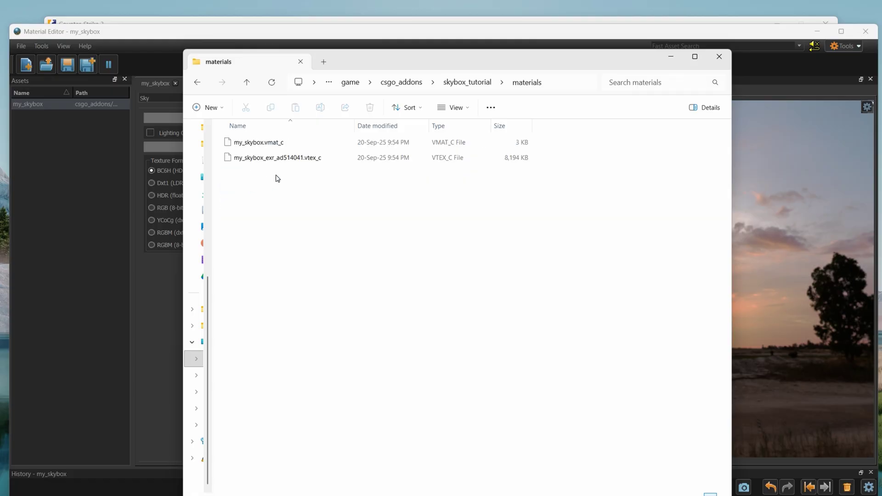
{"action": "right_click", "coordinate": [65, 106]}
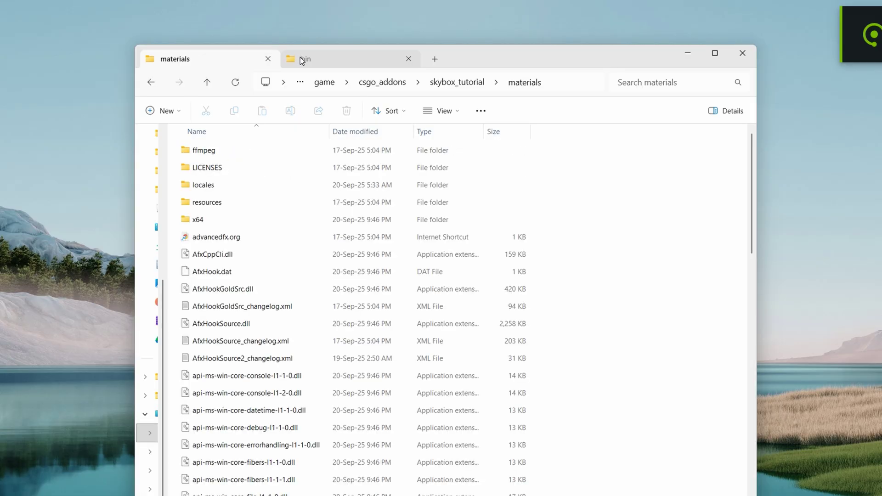
Force-compile my_skybox to disk and create a cs2 folder in resources\AfxHookSource2.
{"action": "left_click", "coordinate": [300, 57]}
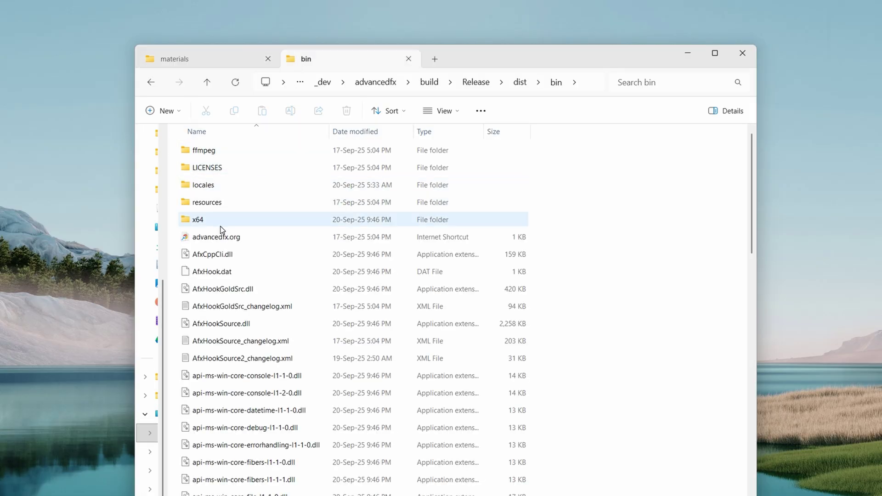
{"action": "double_click", "coordinate": [207, 203]}
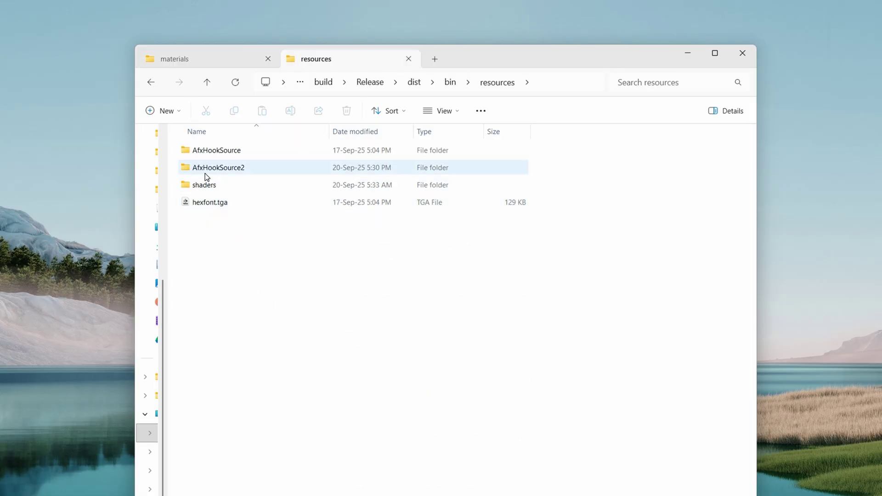
{"action": "double_click", "coordinate": [222, 169]}
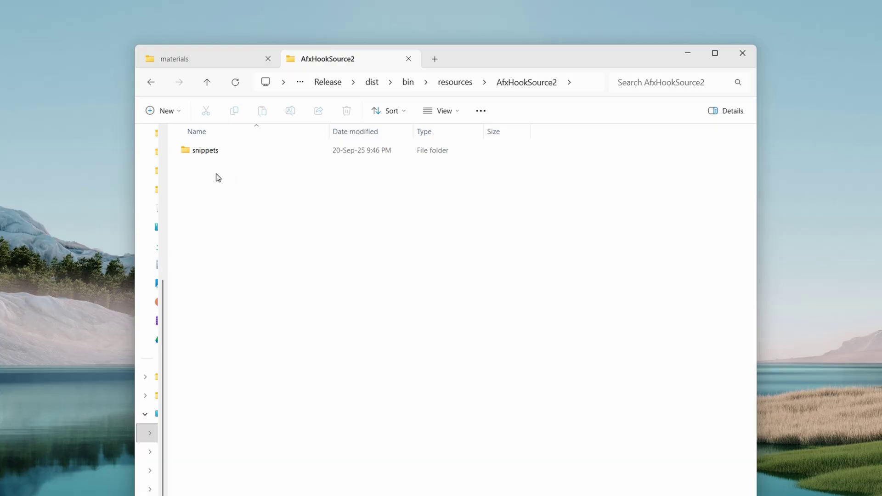
{"action": "right_click", "coordinate": [216, 173]}
{"action": "mouse_move", "coordinate": [323, 422]}
{"action": "left_click", "coordinate": [394, 421]}
{"action": "type", "text": "cs2"}
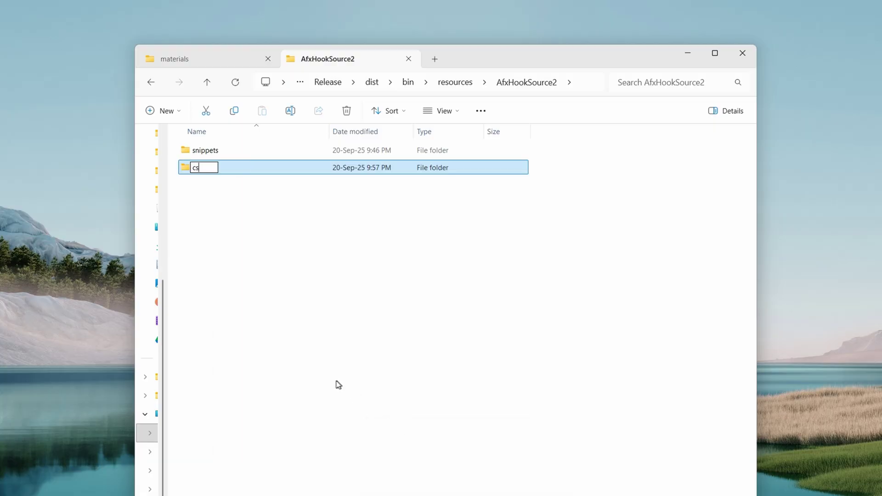
{"action": "key", "text": "Return"}
Create a materials folder inside the new cs2 folder.
{"action": "double_click", "coordinate": [205, 167]}
{"action": "right_click", "coordinate": [245, 205]}
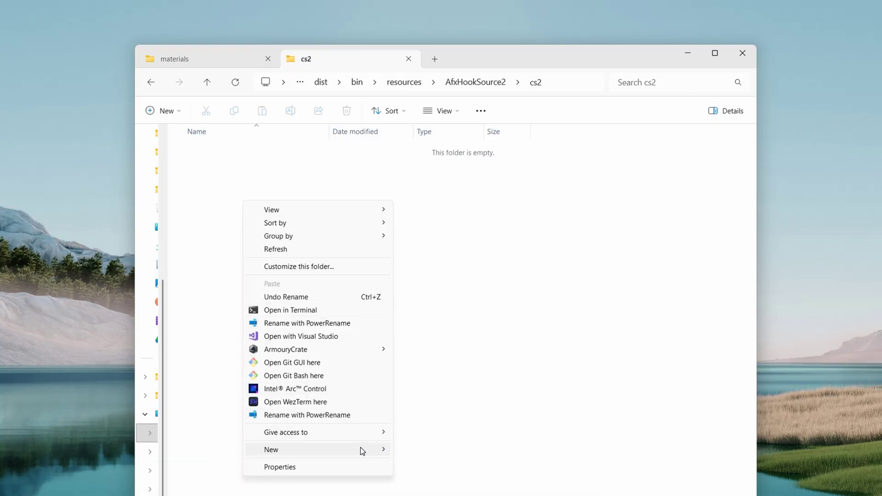
{"action": "mouse_move", "coordinate": [362, 450]}
{"action": "left_click", "coordinate": [416, 450]}
{"action": "type", "text": "materials"}
{"action": "key", "text": "Return"}
{"action": "key", "text": "Return"}
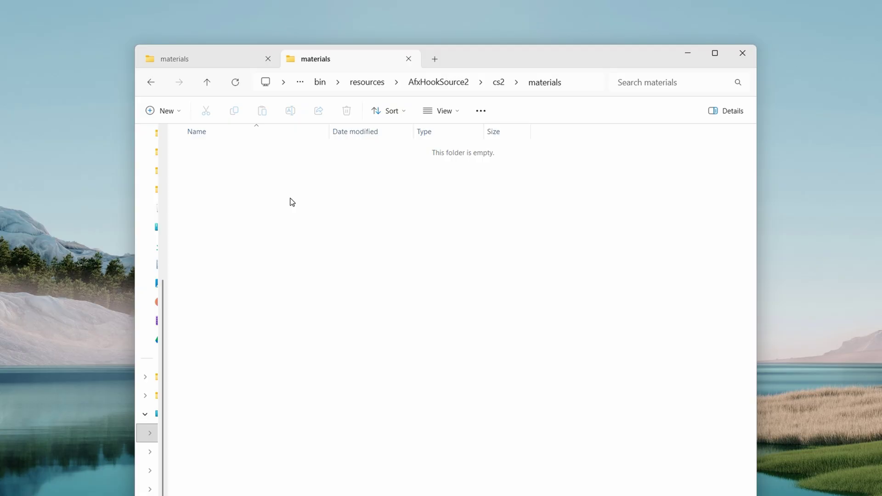
Copy both compiled my_skybox files from skybox_tutorial\materials into cs2\materials.
{"action": "left_click", "coordinate": [214, 60]}
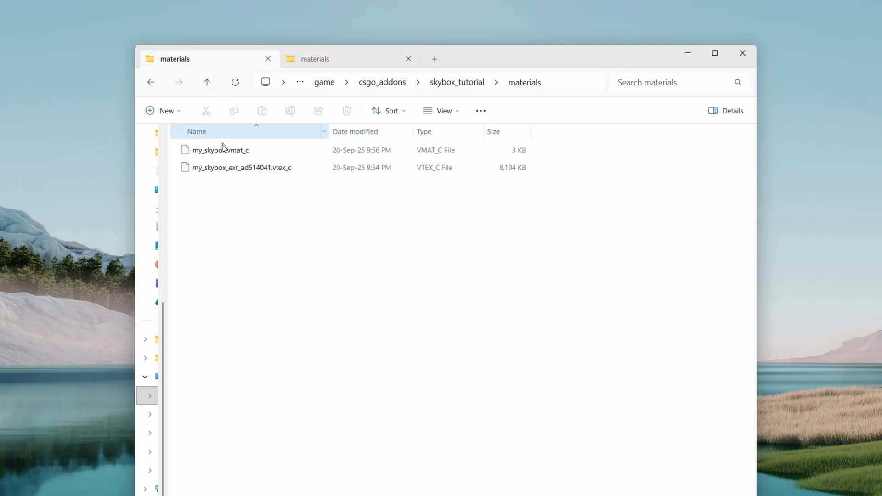
{"action": "left_click_drag", "start_coordinate": [229, 222], "coordinate": [231, 144]}
{"action": "key", "text": "ctrl+c"}
{"action": "left_click", "coordinate": [310, 60]}
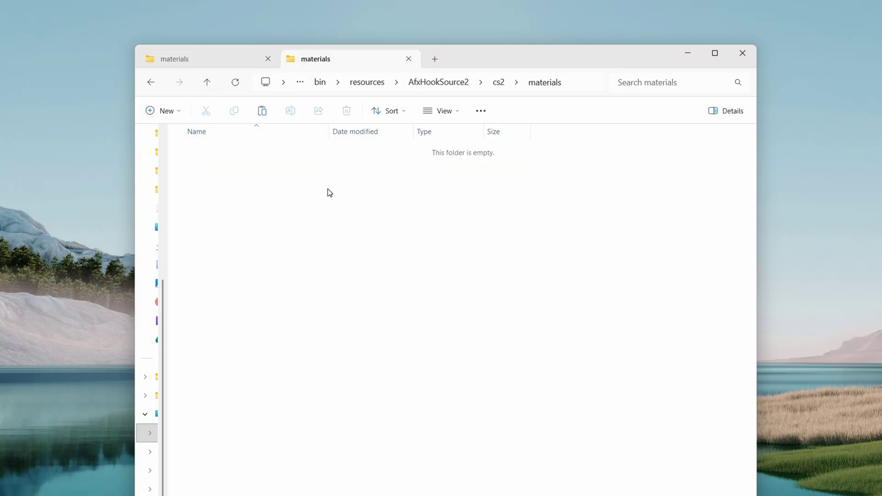
{"action": "key", "text": "ctrl+v"}
Replace the demo sky using mirv_sky material "materials/my_skybox.vmat_c" in the console.
{"action": "left_click", "coordinate": [293, 211]}
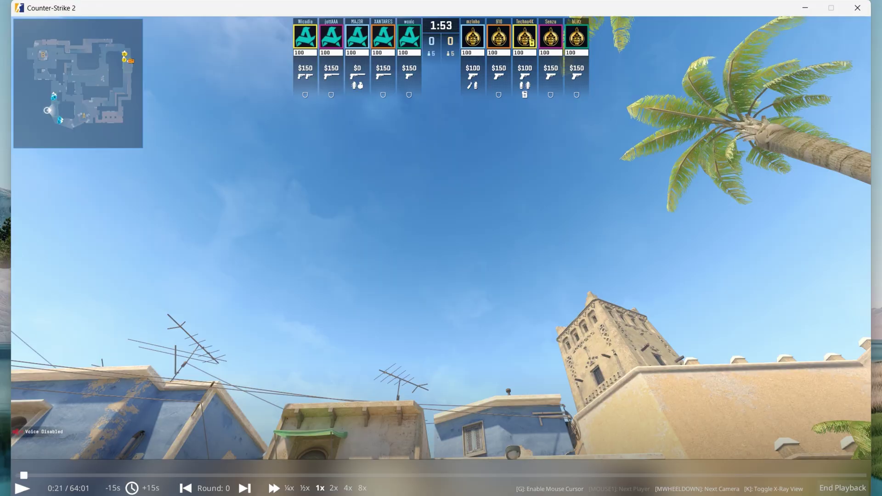
{"action": "key", "text": "grave"}
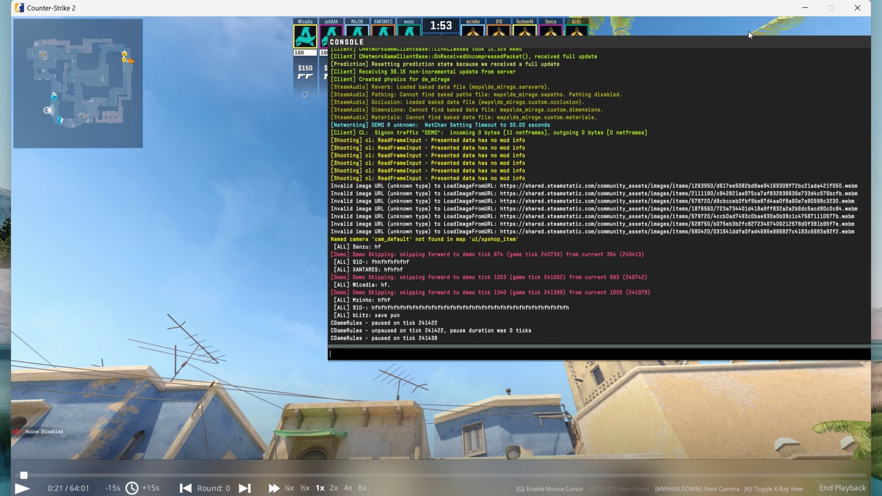
{"action": "type", "text": "mirv_sky material \"materi\""}
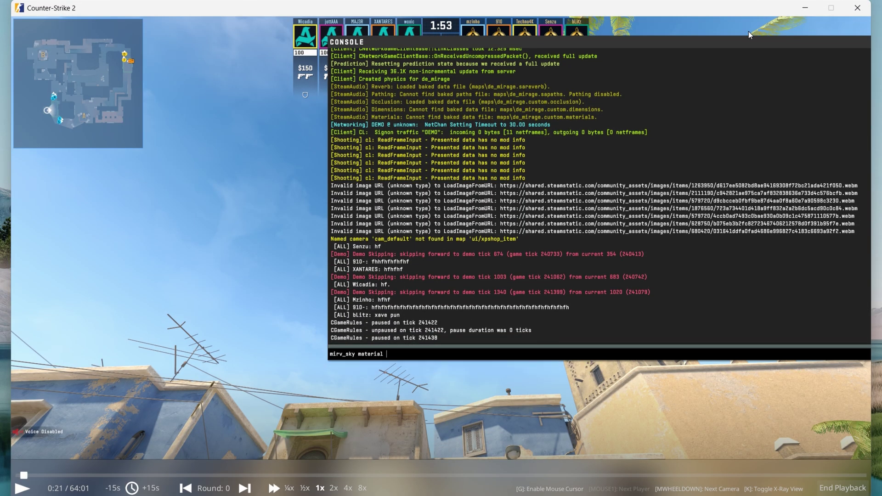
{"action": "type", "text": "als/"}
{"action": "key", "text": "ctrl+v"}
{"action": "key", "text": "Return"}
After seeing the cloudy result, switch the sky to the nice_skybox.vmat material.
{"action": "key", "text": "grave"}
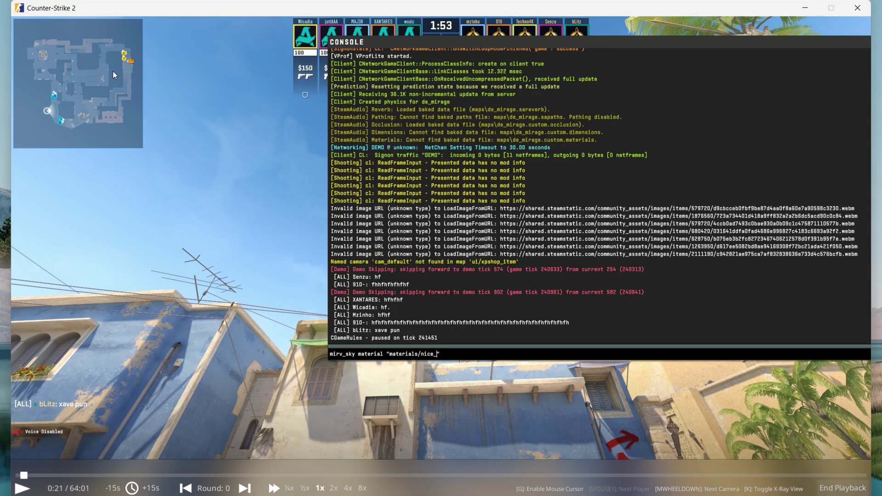
{"action": "type", "text": "skybox.vmat"}
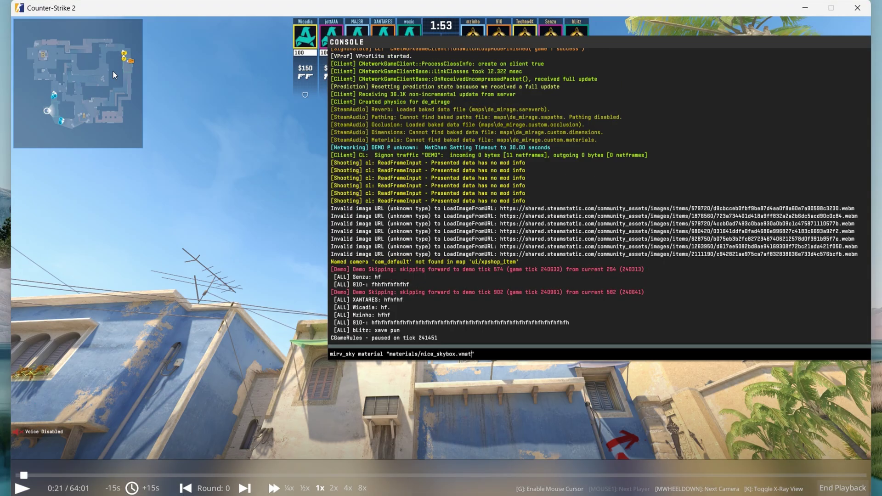
{"action": "key", "text": "Return"}
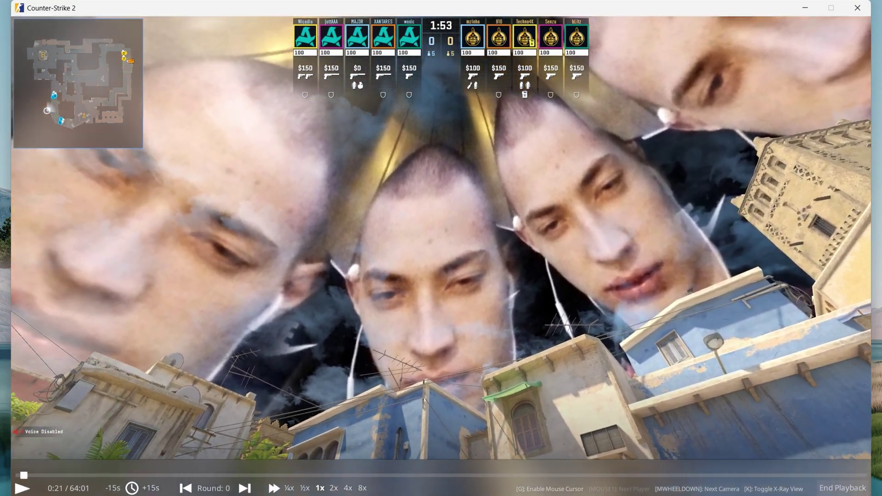